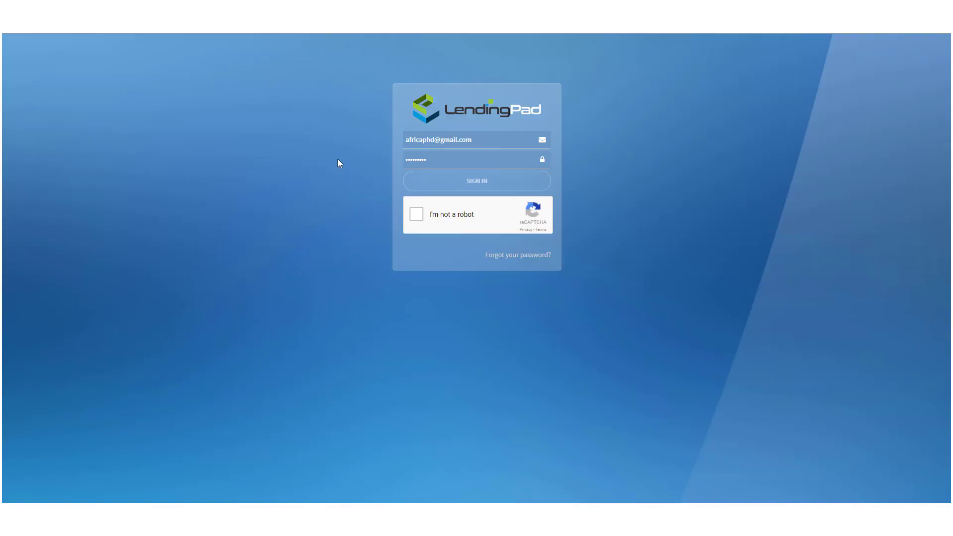
Pass the reCAPTCHA check and sign in to the LendingPad dashboard
left_click(416, 214)
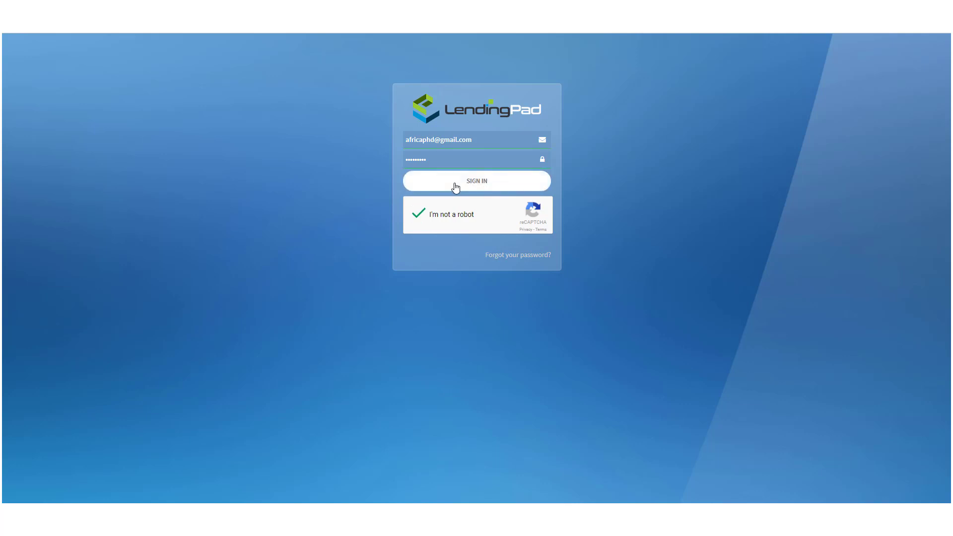
left_click(456, 186)
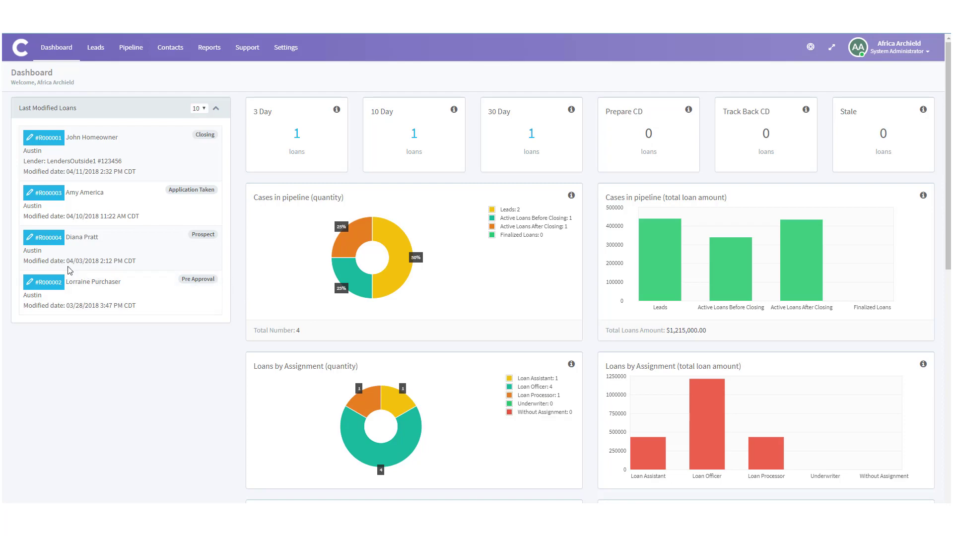
Open loan #R000002 from Last Modified Loans and review its Loan Application tab
left_click(48, 284)
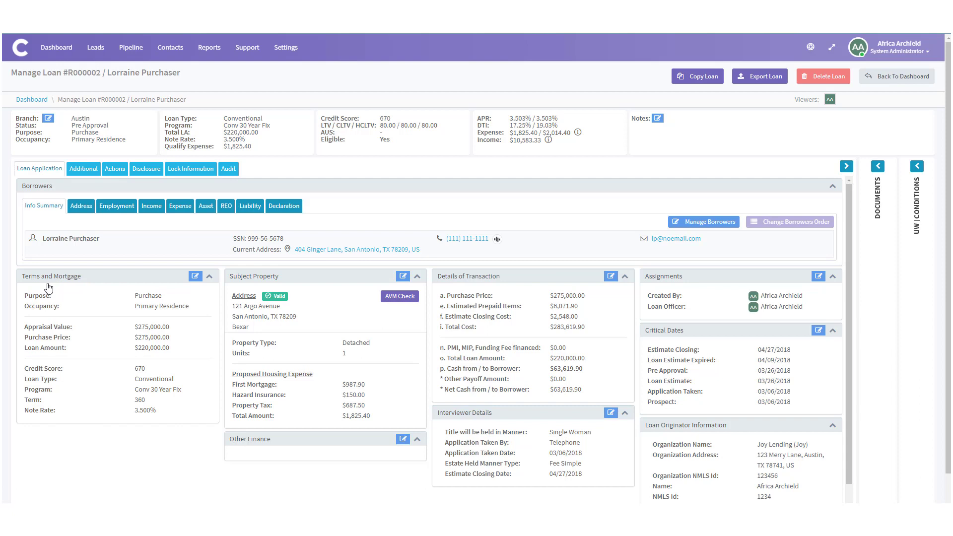
left_click(34, 178)
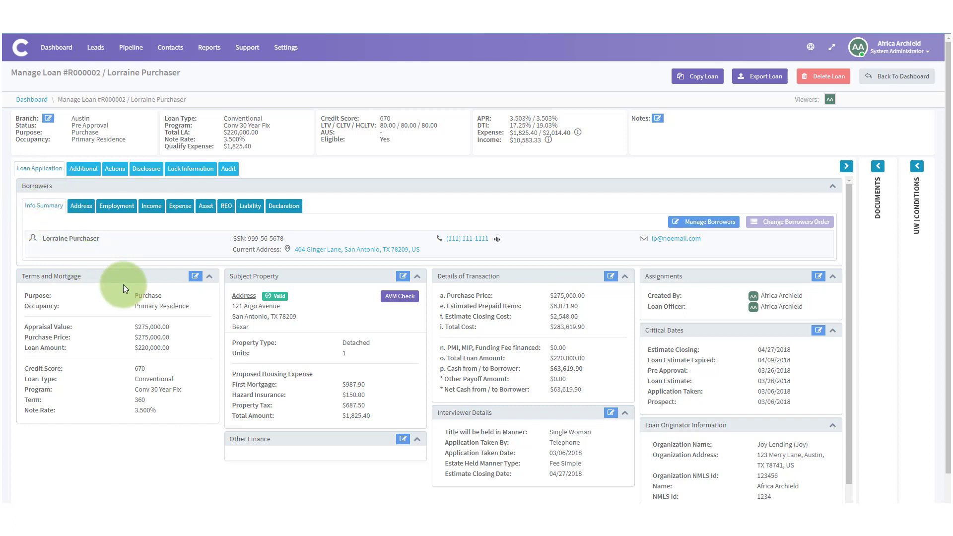
scroll(123, 284, "down", 1)
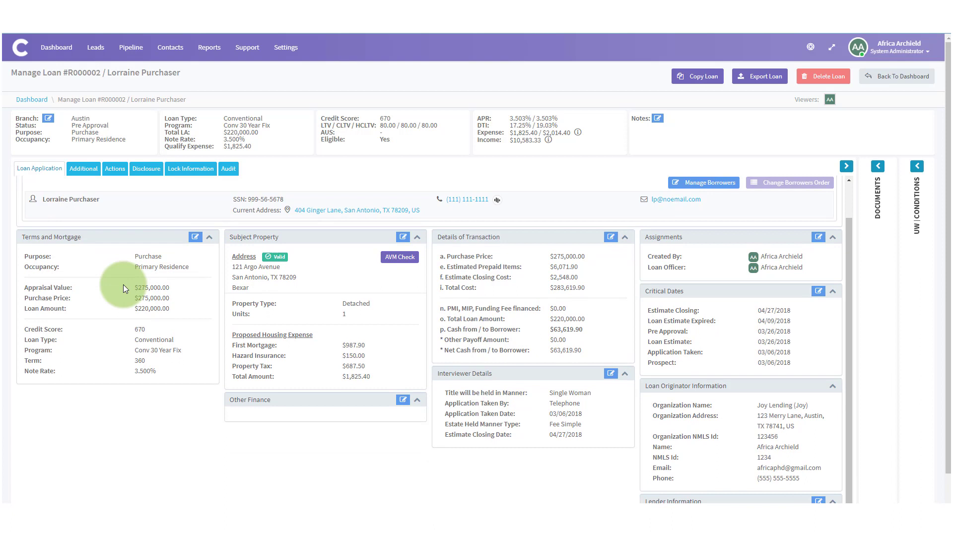
scroll(123, 284, "up", 1)
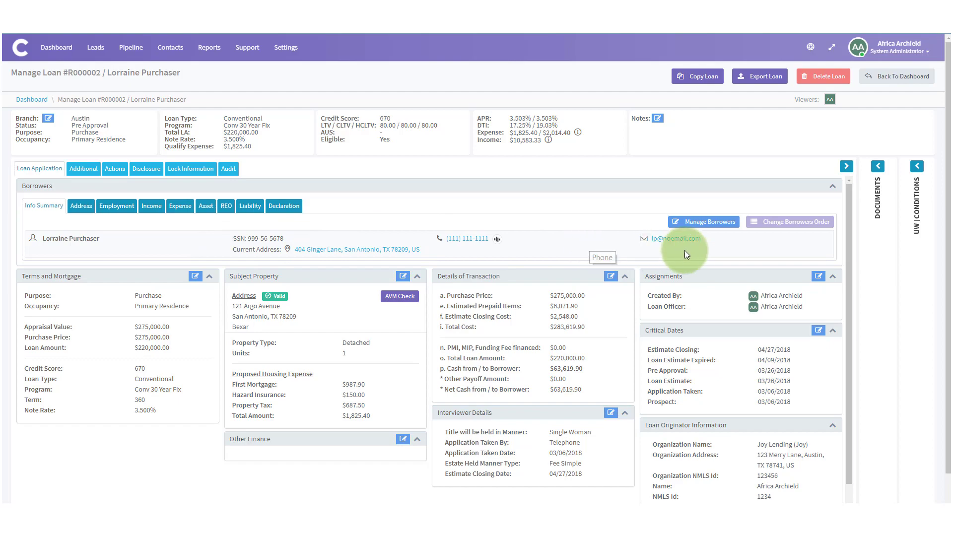
Open Manage Borrowers for loan #R000002 and save the borrower form
left_click(704, 223)
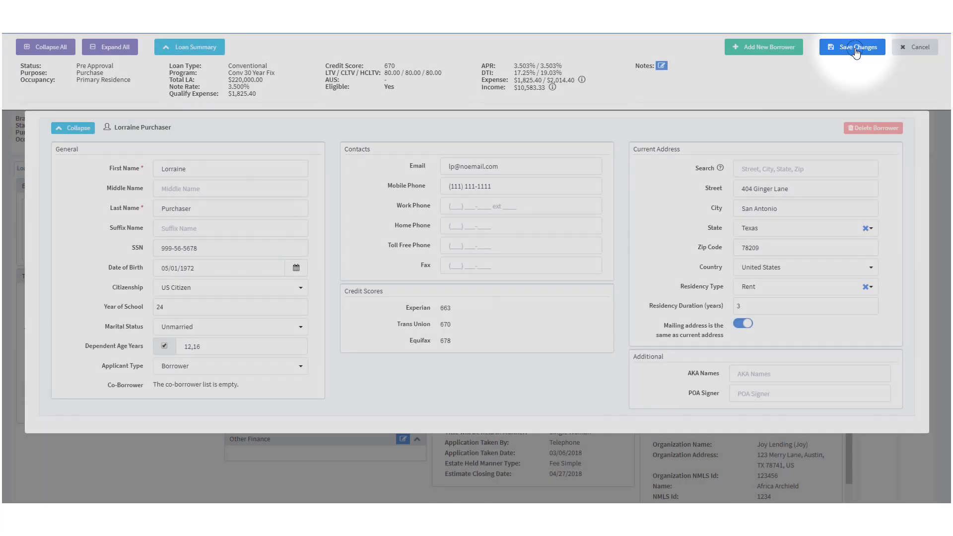
left_click(857, 49)
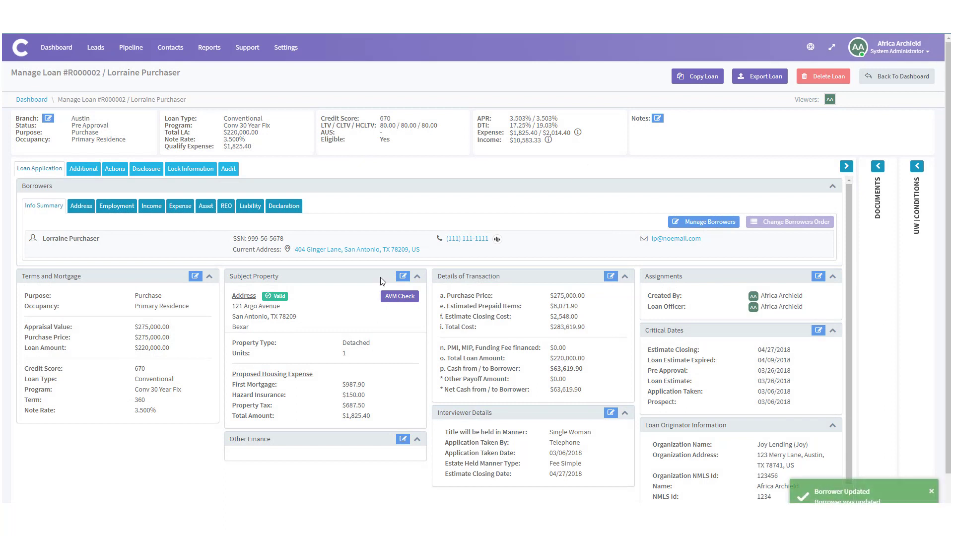
Edit the Subject Property card and save the loan terms, property and transaction details
left_click(34, 283)
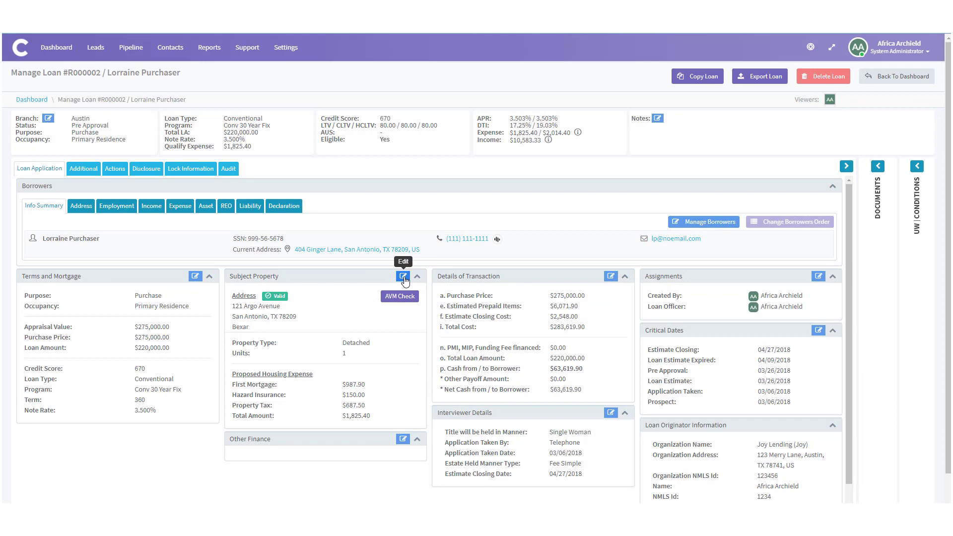
left_click(405, 278)
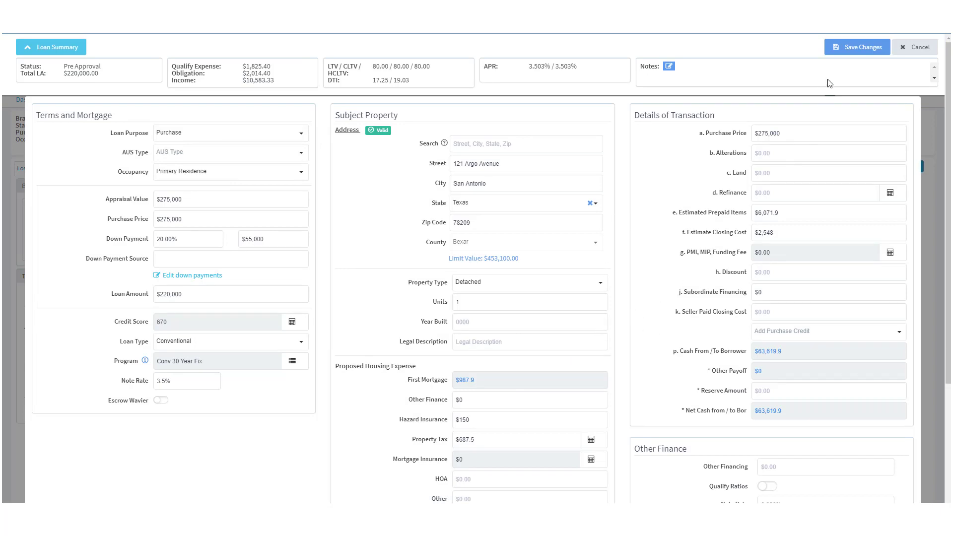
left_click(860, 50)
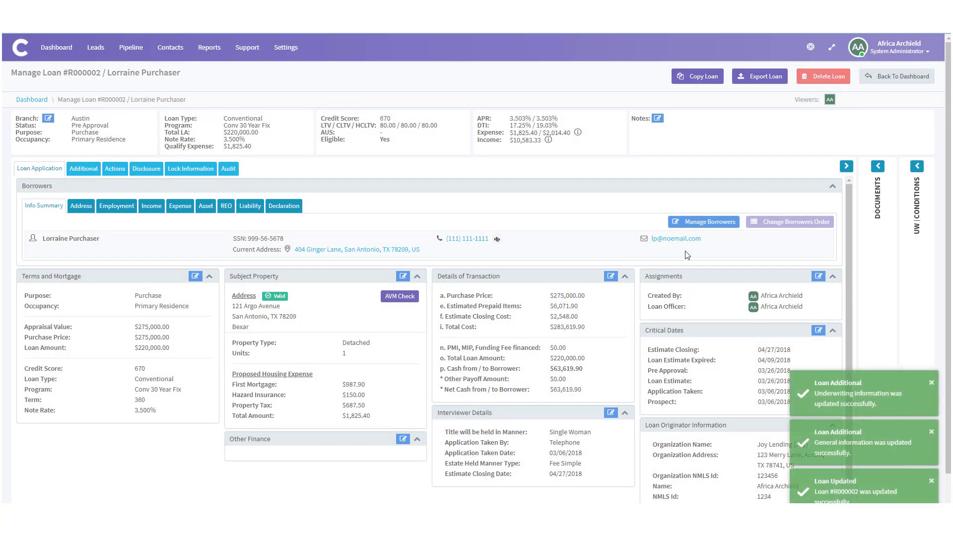
scroll(687, 255, "down", 1)
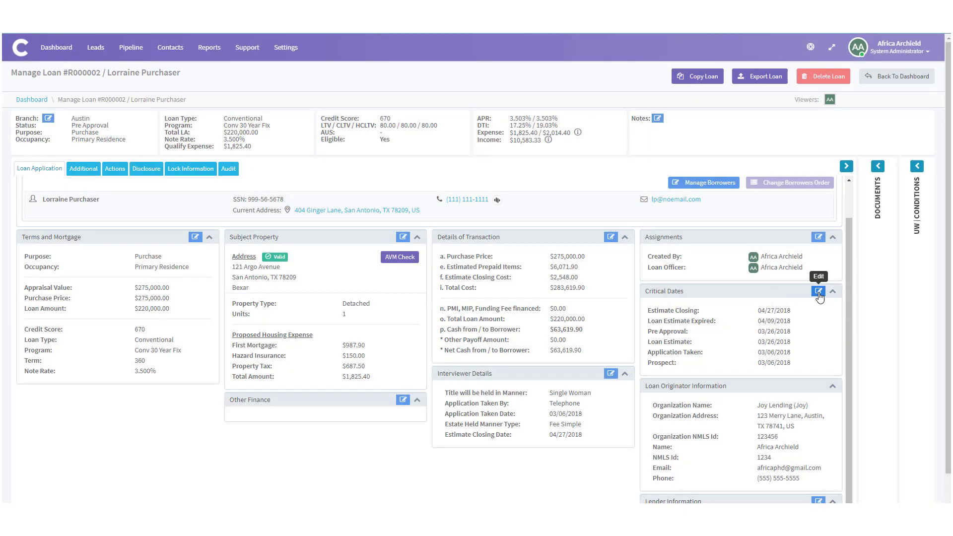
Set both Closing and Funding dates to 04/13/2018 and save the critical dates
left_click(819, 293)
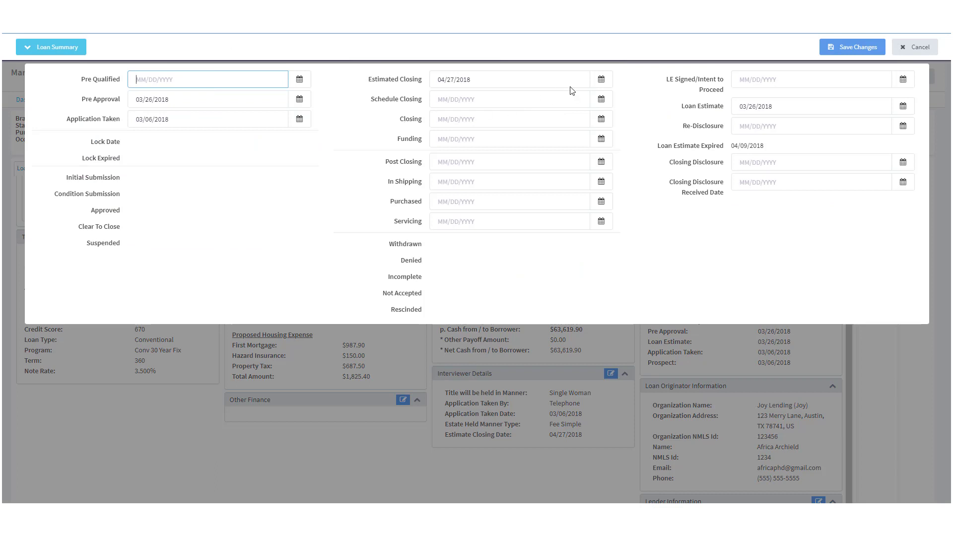
left_click(453, 122)
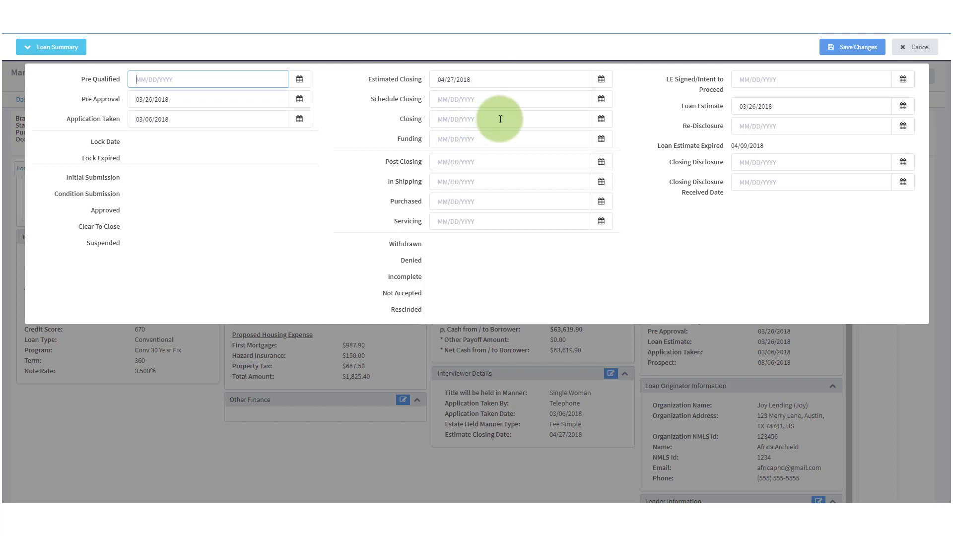
left_click(602, 121)
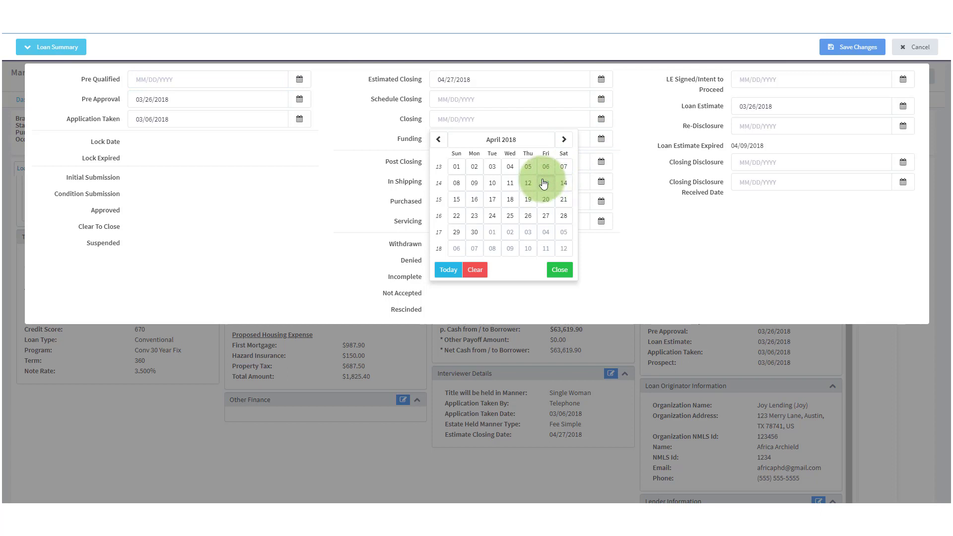
left_click(552, 186)
left_click(603, 142)
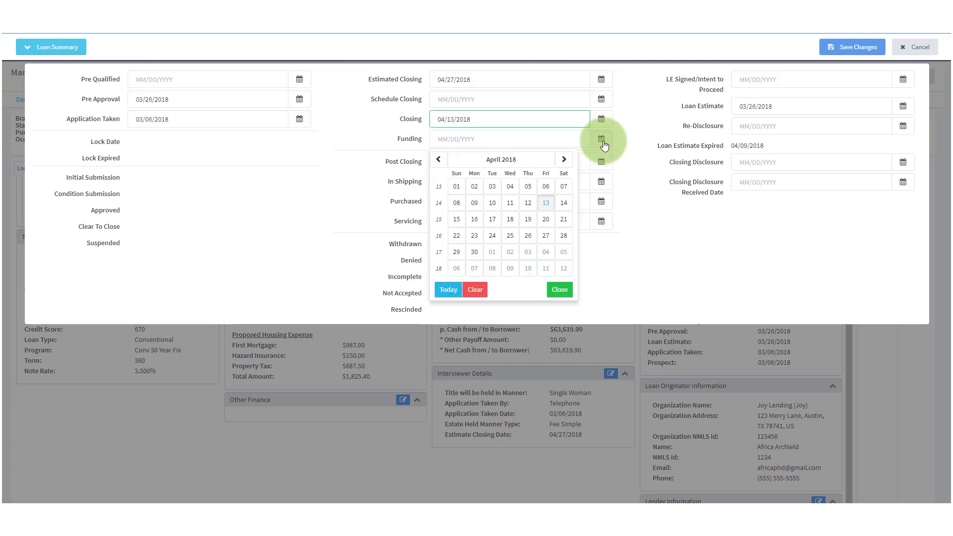
left_click(552, 186)
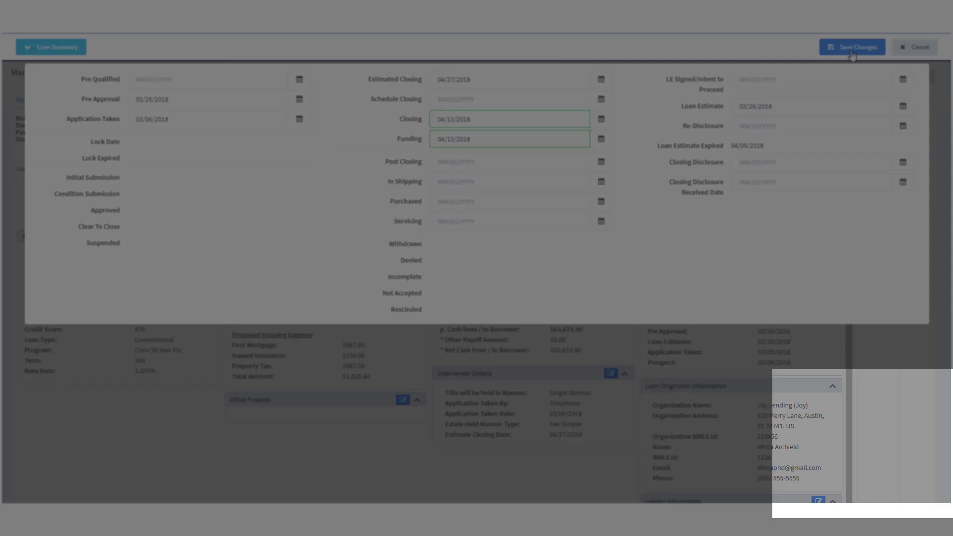
left_click(852, 50)
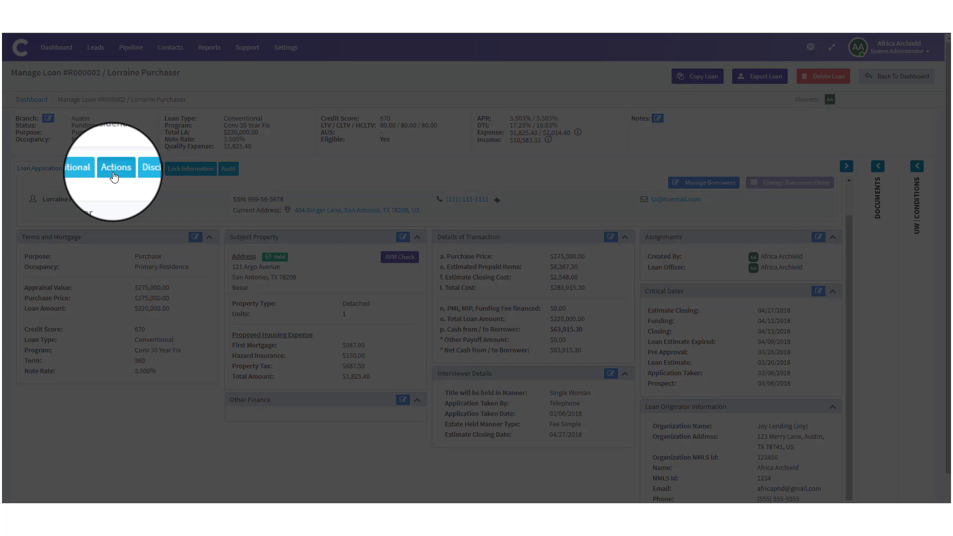
Switch to the loan's Actions tab and scroll down to the system actions list
left_click(114, 171)
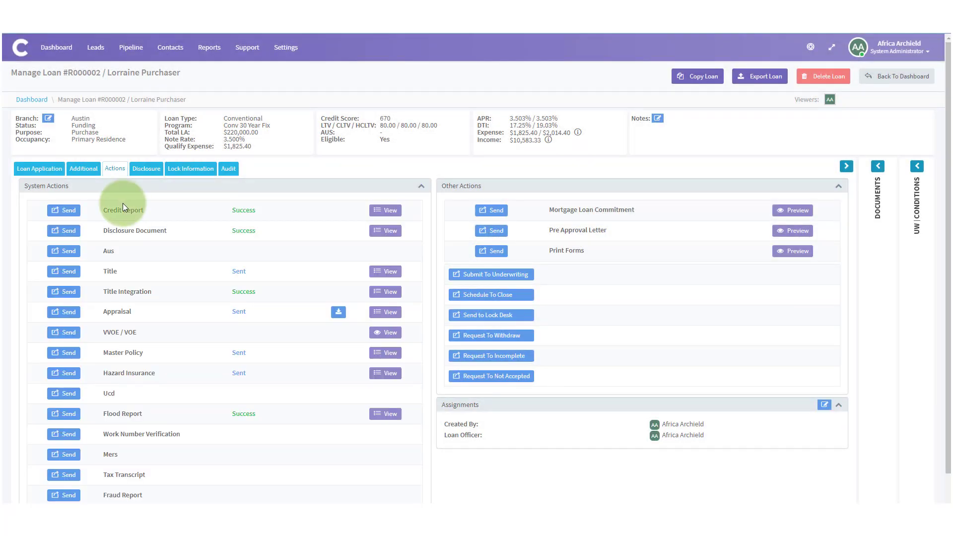
scroll(119, 208, "down", 1)
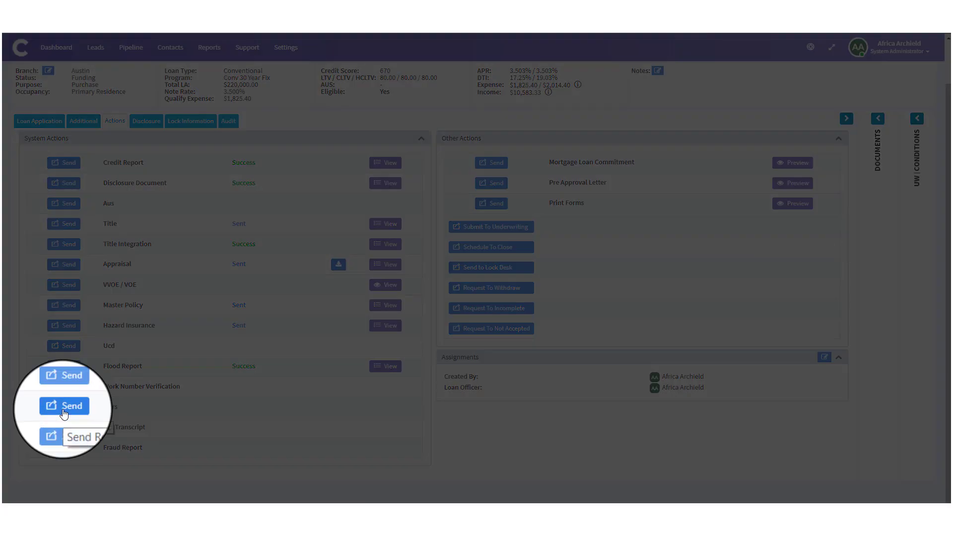
Send a Contact MERS request with request type Registration and action type Pre Closing
left_click(64, 408)
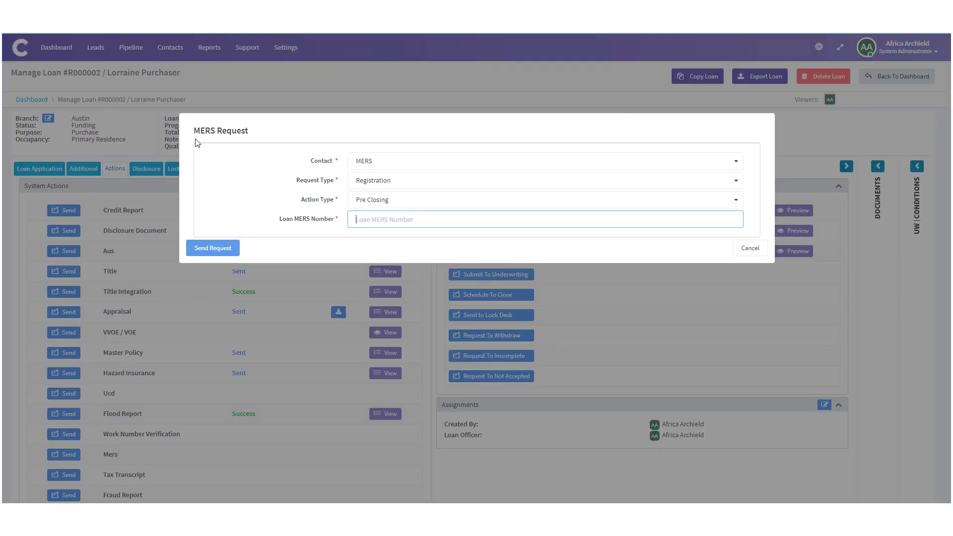
left_click(199, 135)
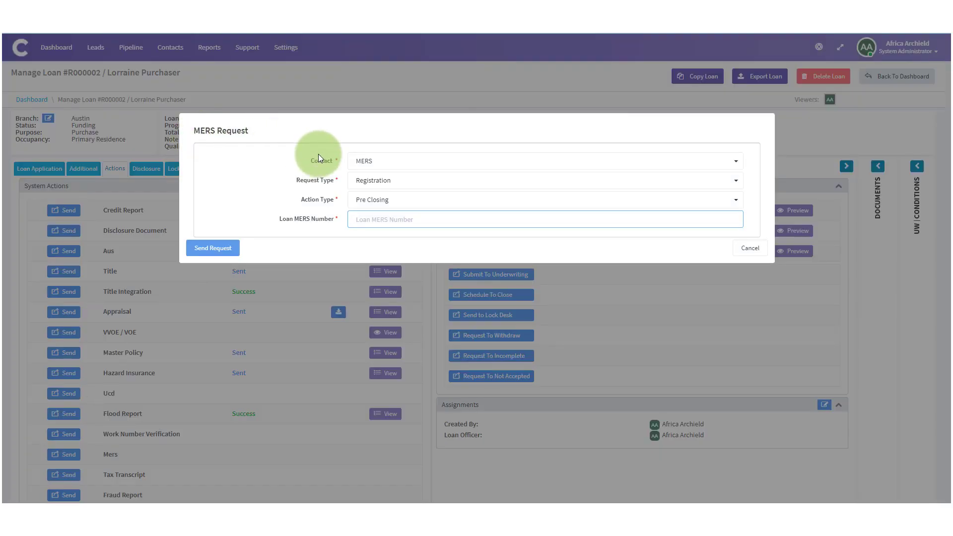
left_click(403, 184)
left_click(403, 184)
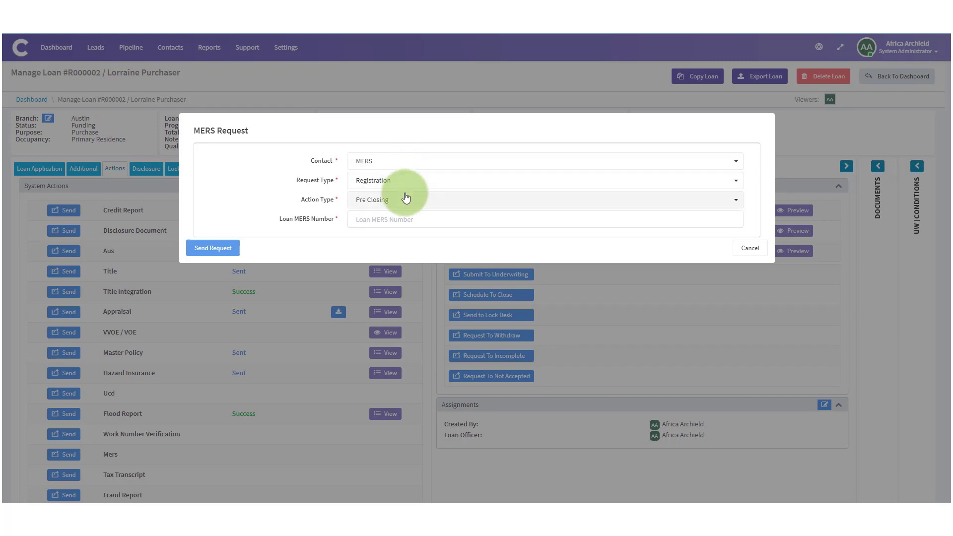
left_click(408, 199)
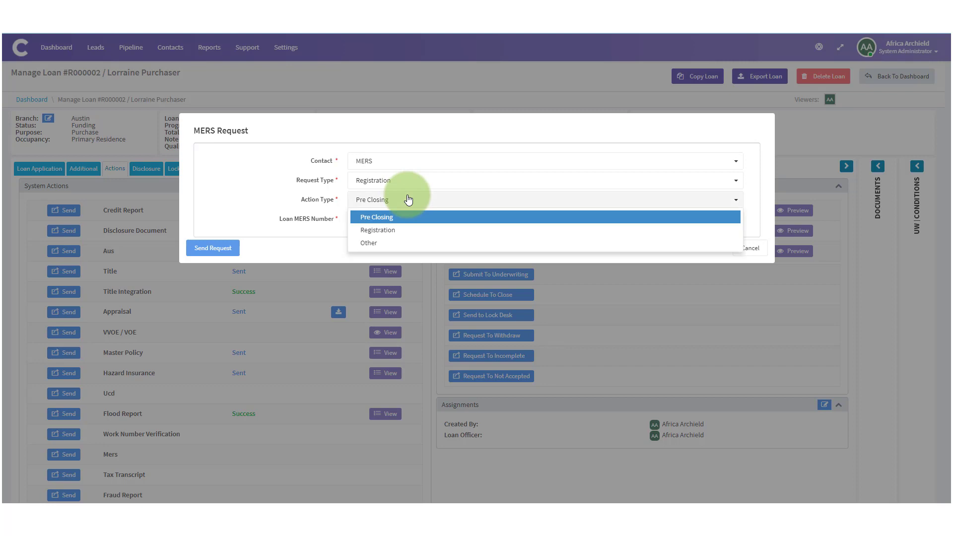
left_click(410, 217)
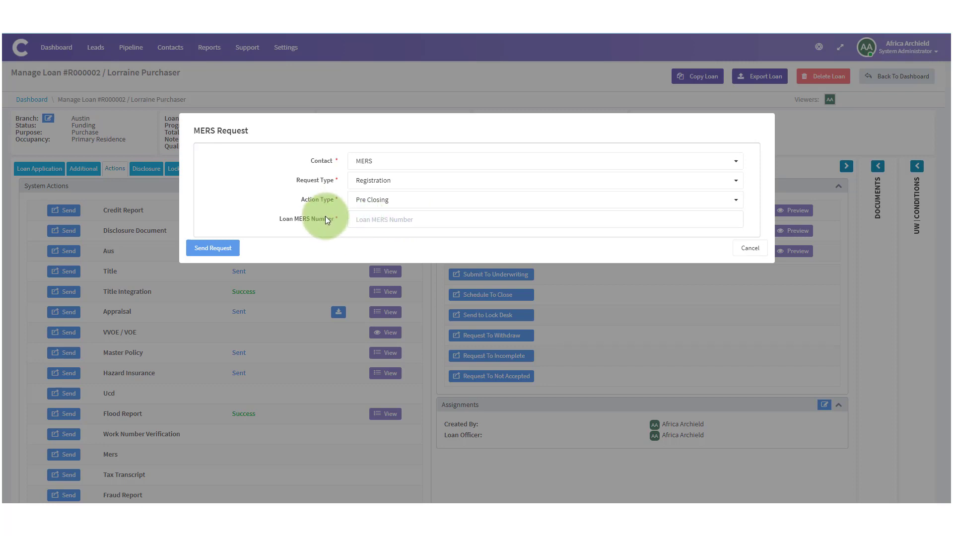
left_click(402, 222)
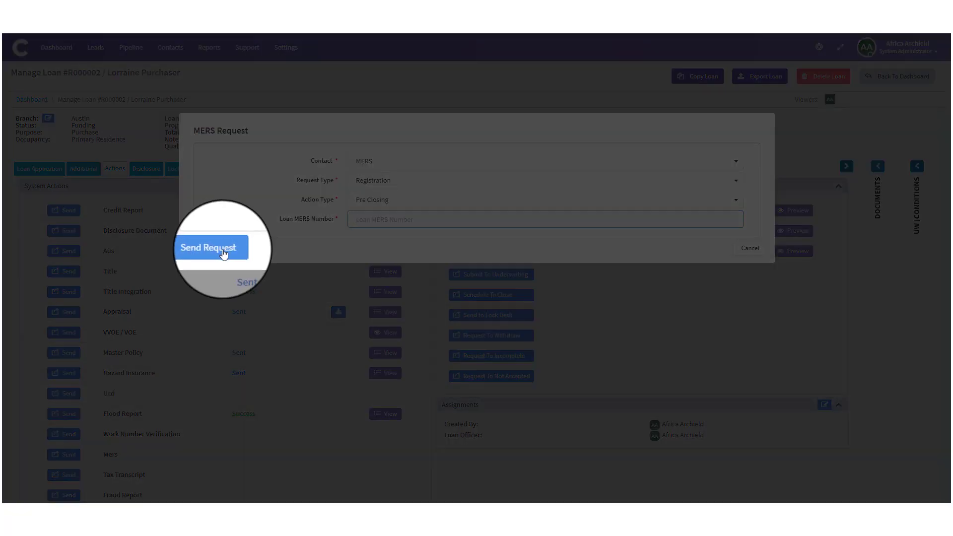
left_click(223, 252)
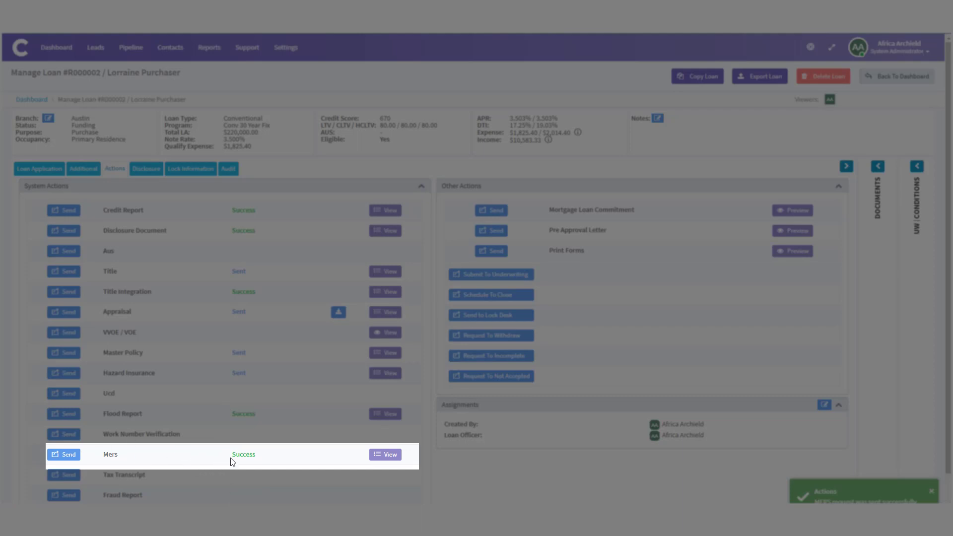
Show the Mers row's request history with today's 2:13 PM Success entry
mouse_move(248, 463)
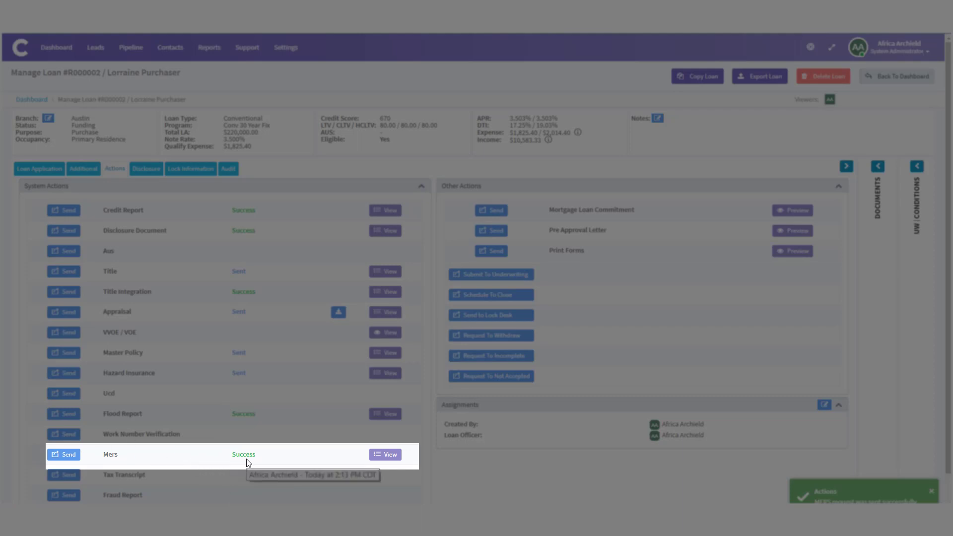
left_click(391, 457)
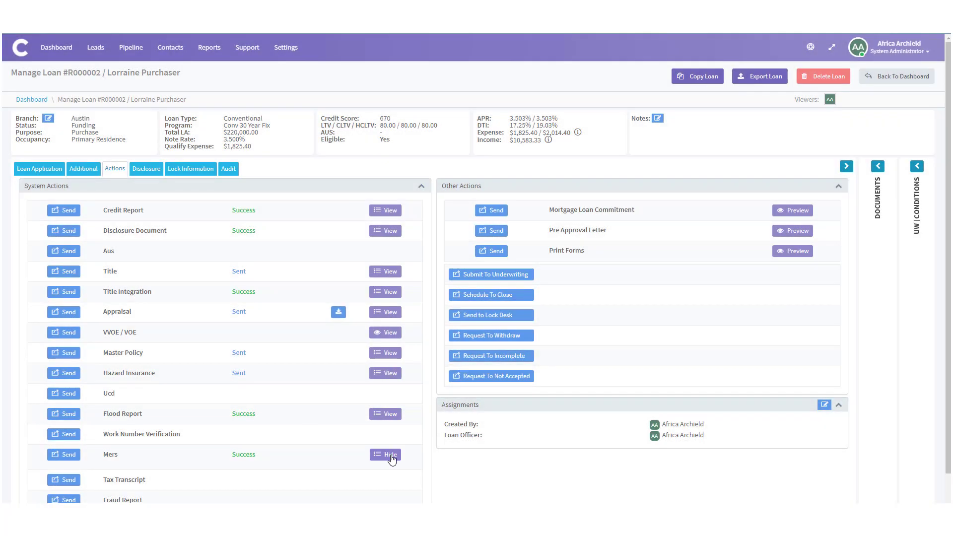
Expand the Mers history entry to reveal the request and its _Condition=Success response
left_click(391, 457)
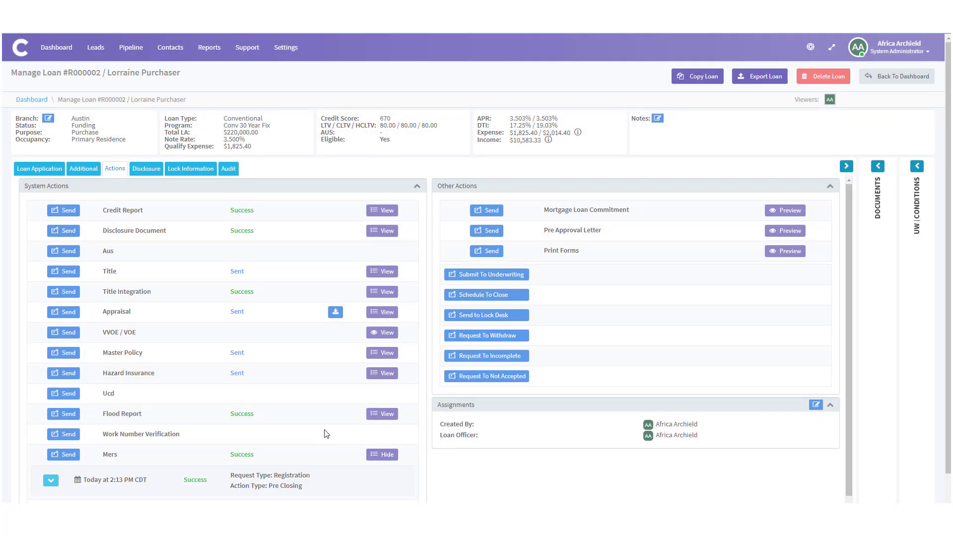
scroll(332, 460, "down", 1)
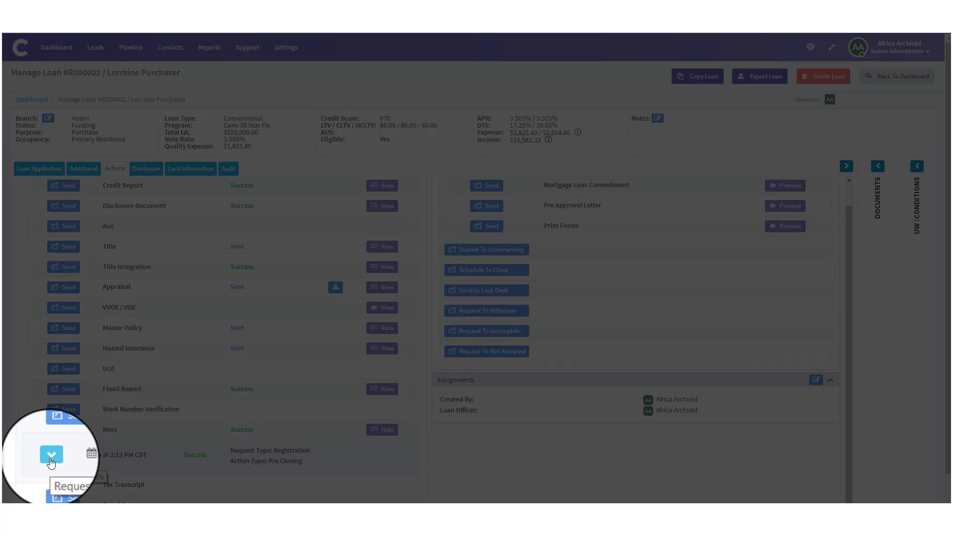
left_click(51, 454)
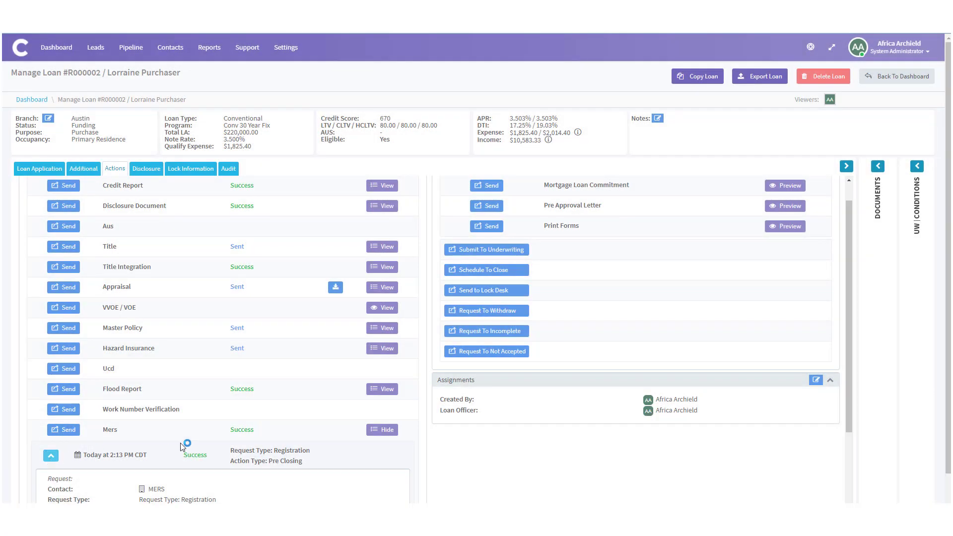
scroll(182, 447, "down", 3)
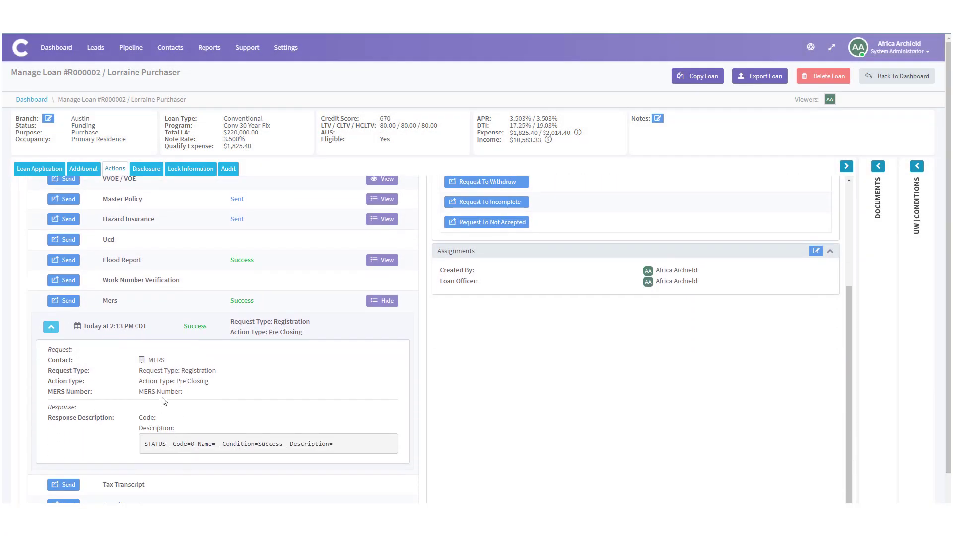